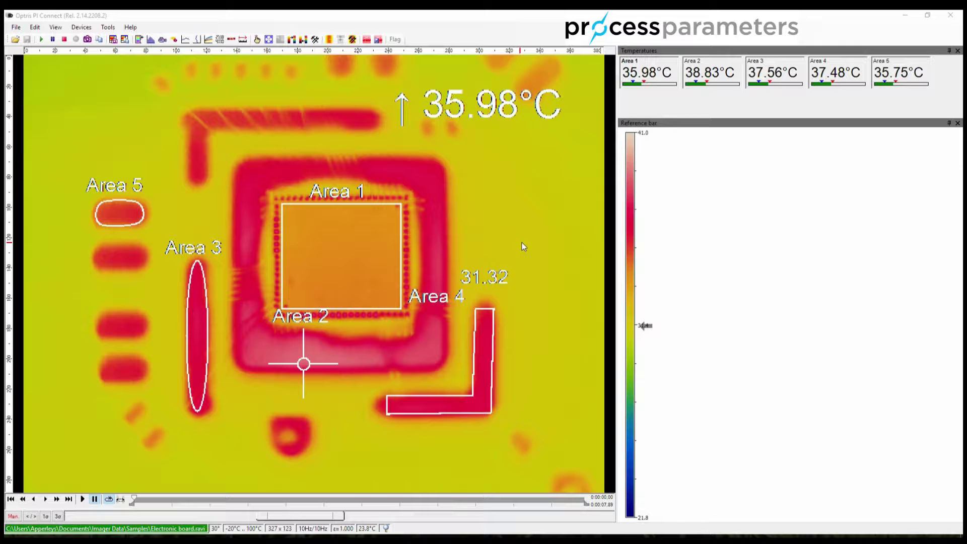
Show the Temp/Time diagram, then play and pause the recording so Areas 1–5 curves plot.
left_click(208, 40)
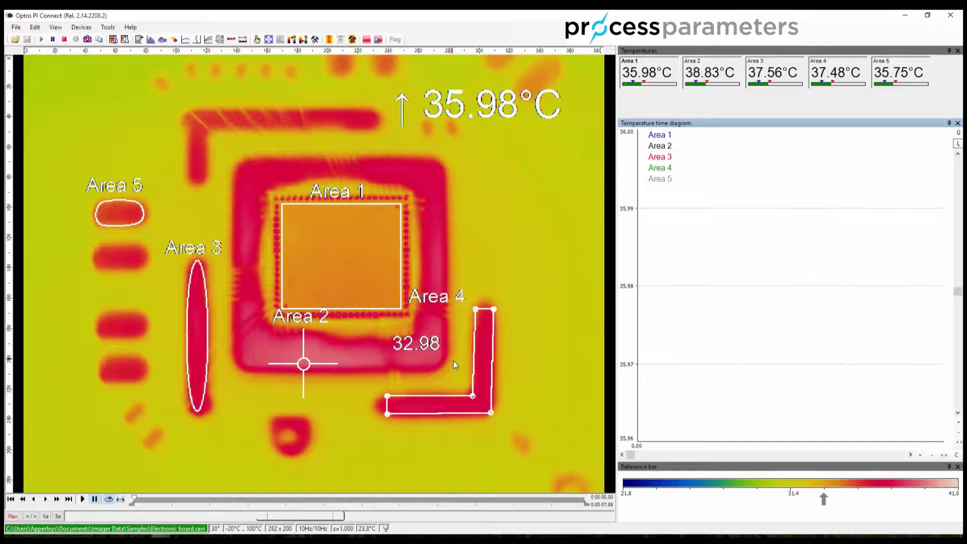
left_click(83, 499)
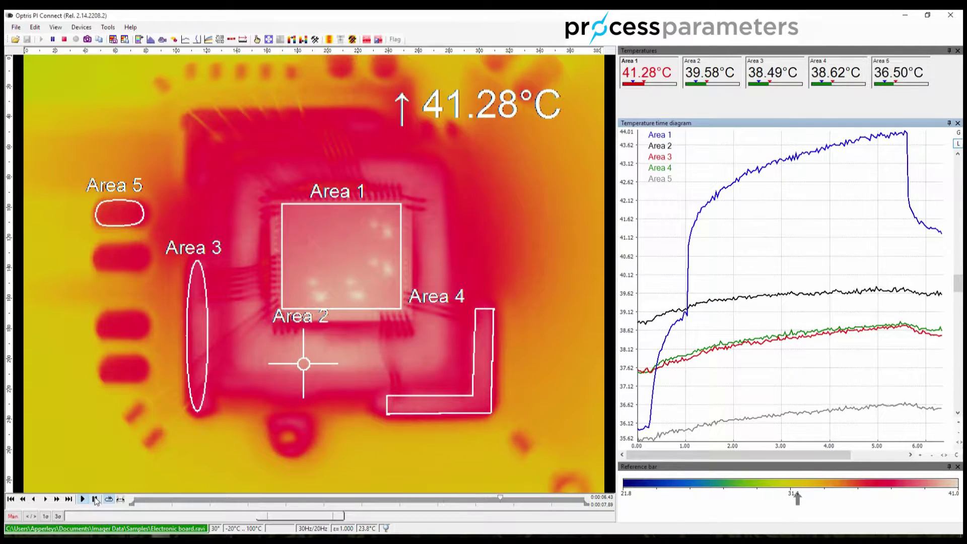
left_click(95, 499)
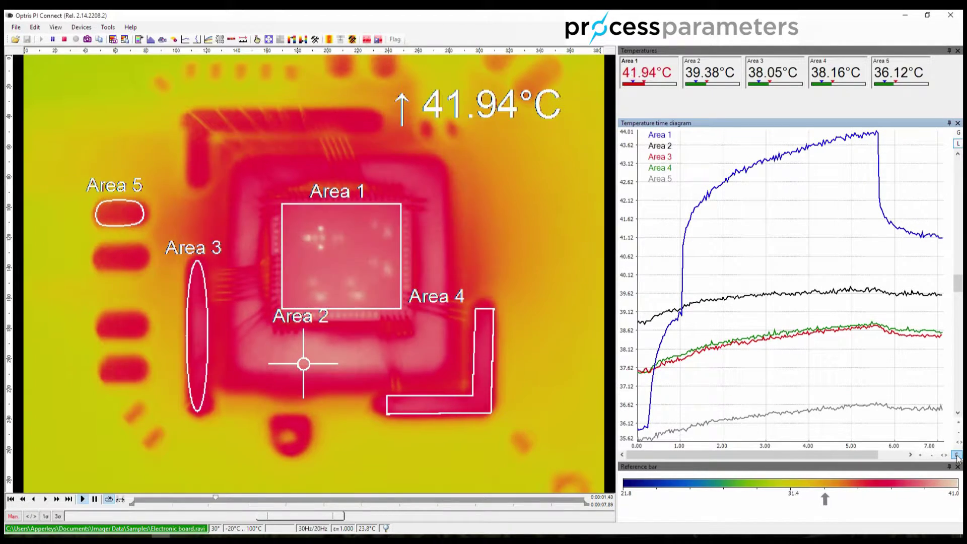
Zoom the diagram's time and temperature axes in and out, then pause playback near the end.
left_click(955, 455)
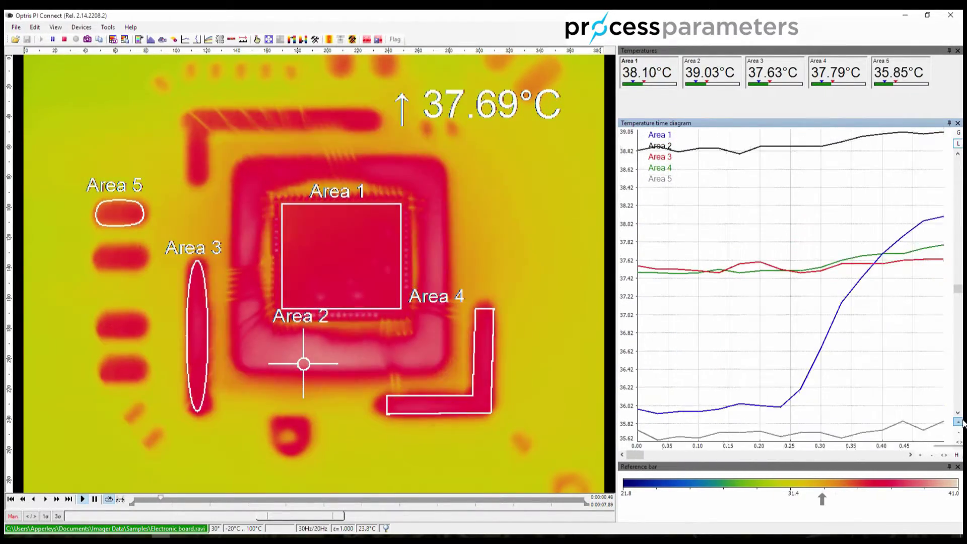
left_click(957, 422)
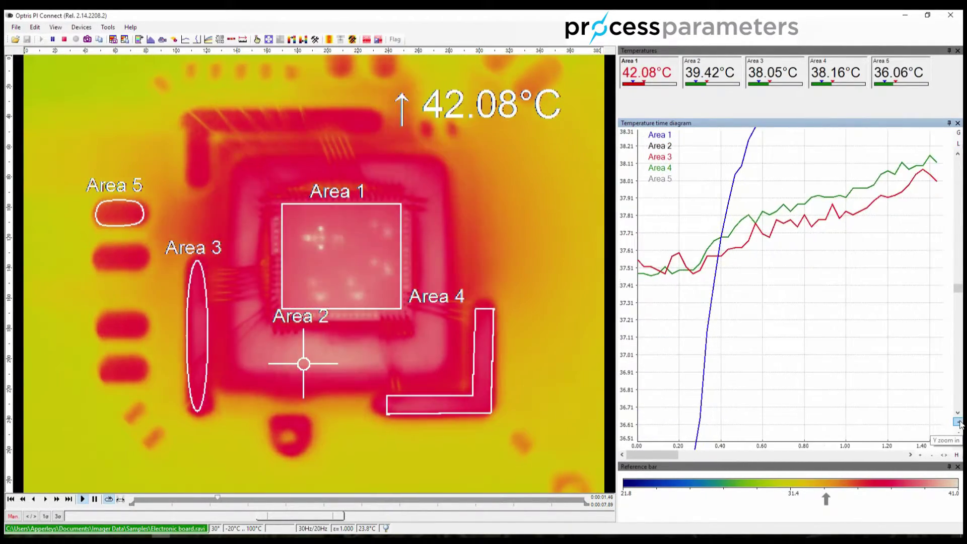
left_click(957, 422)
left_click_drag(958, 290, 961, 291)
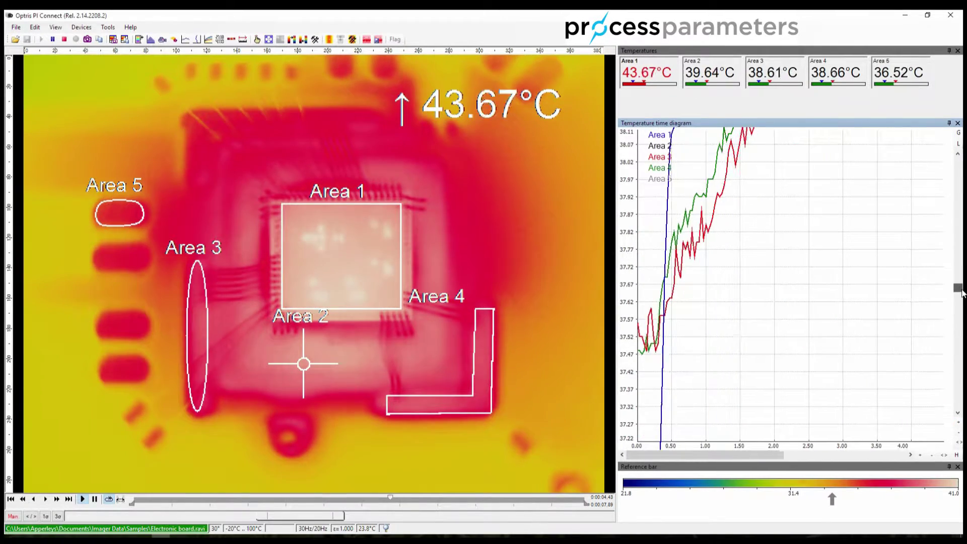
left_click(958, 432)
left_click(958, 432)
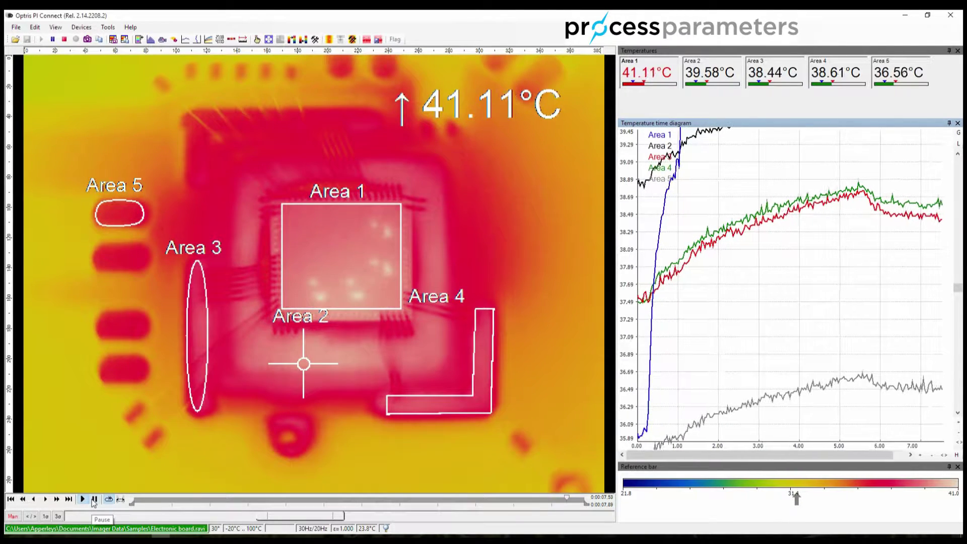
left_click(94, 499)
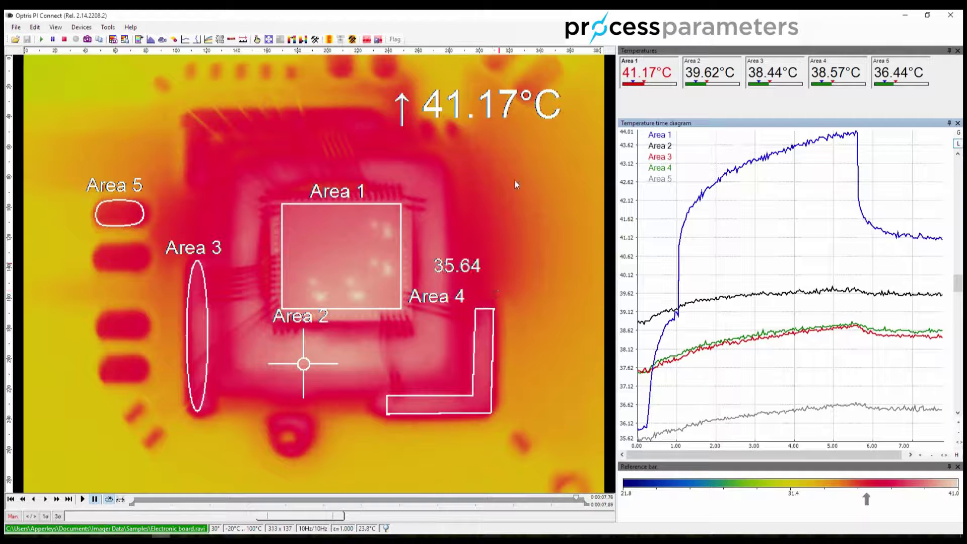
Hide Areas 4 and 5 from the Temp/Time diagram and recolour Area 3 yellow-green.
left_click(315, 40)
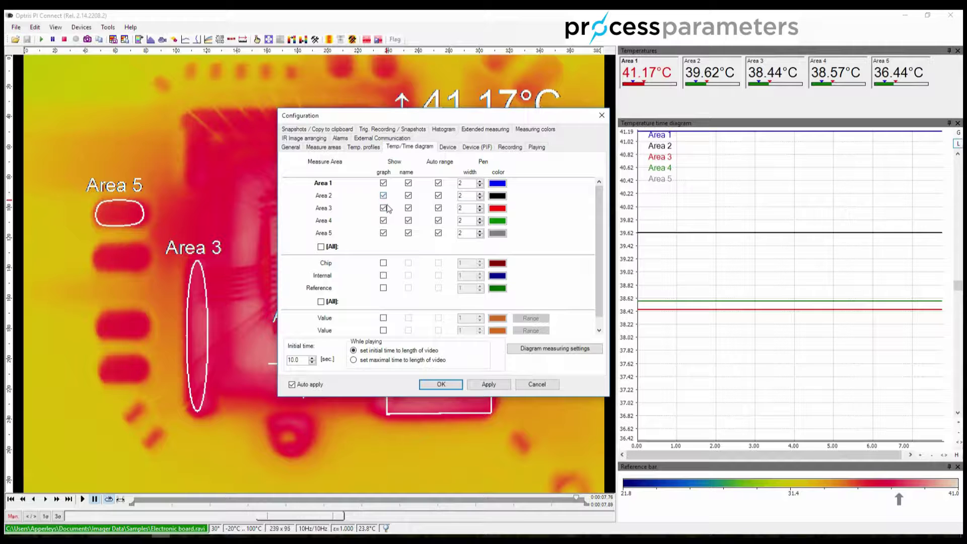
left_click(383, 233)
left_click(383, 221)
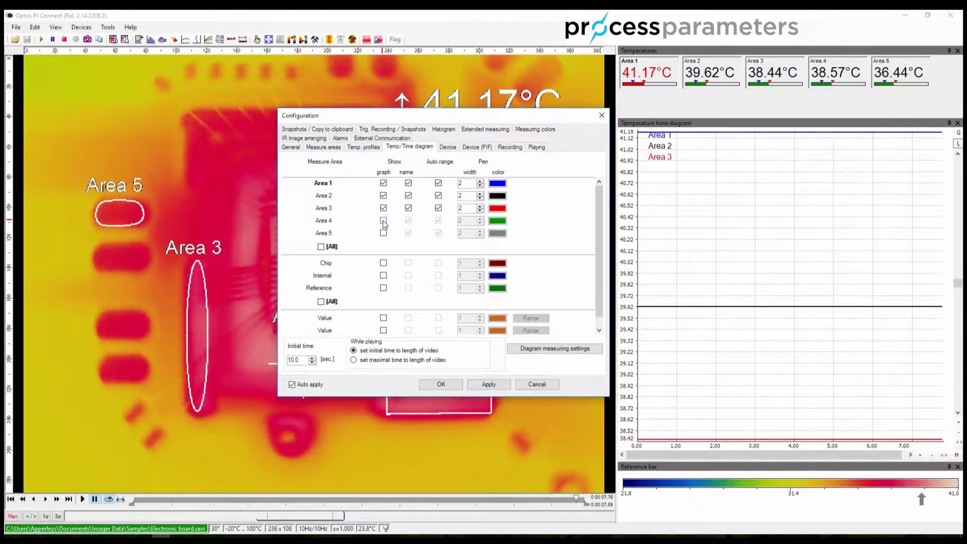
left_click(503, 208)
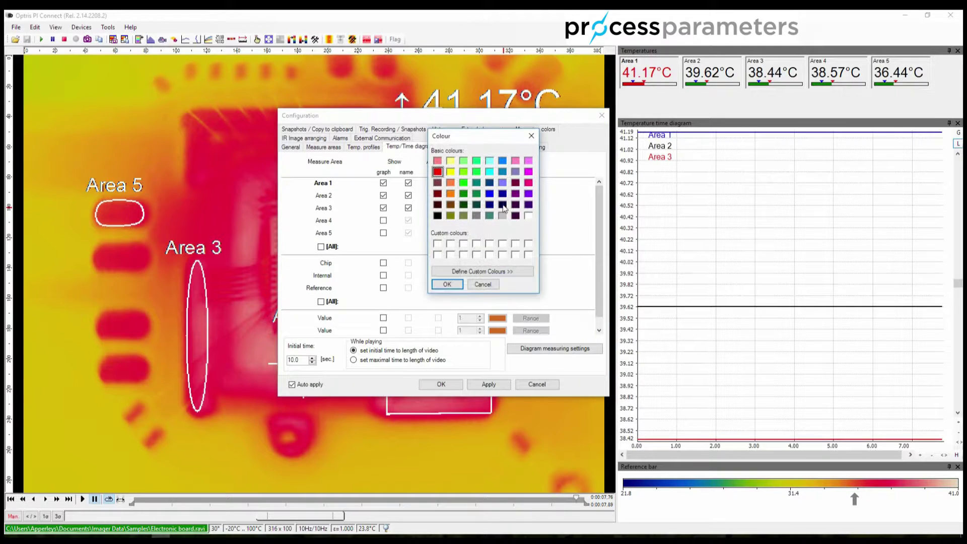
left_click(464, 173)
left_click(453, 286)
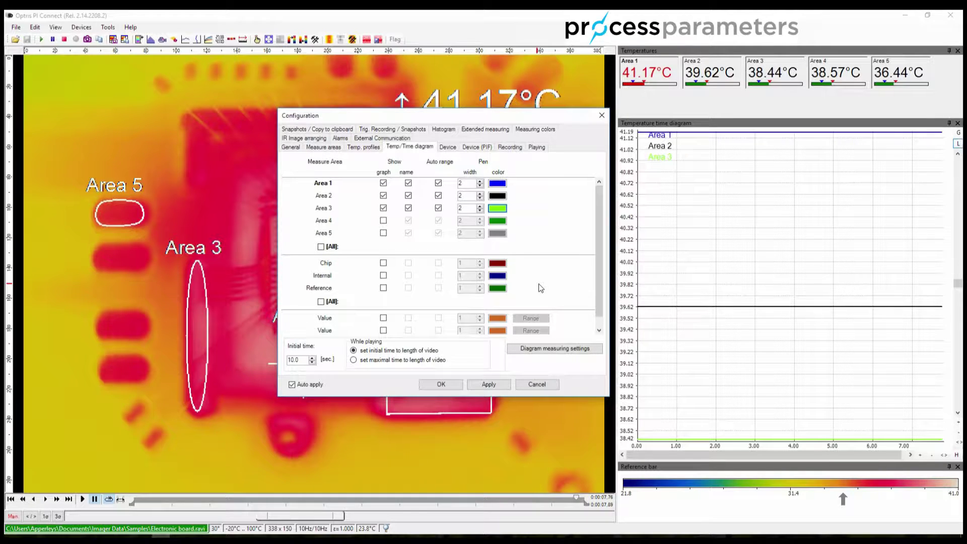
left_click(383, 264)
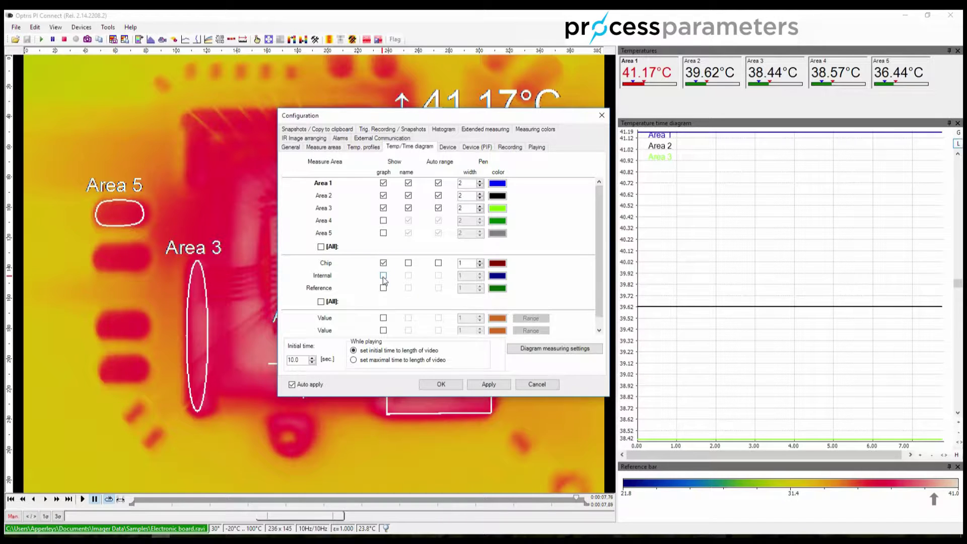
left_click(383, 276)
left_click(383, 288)
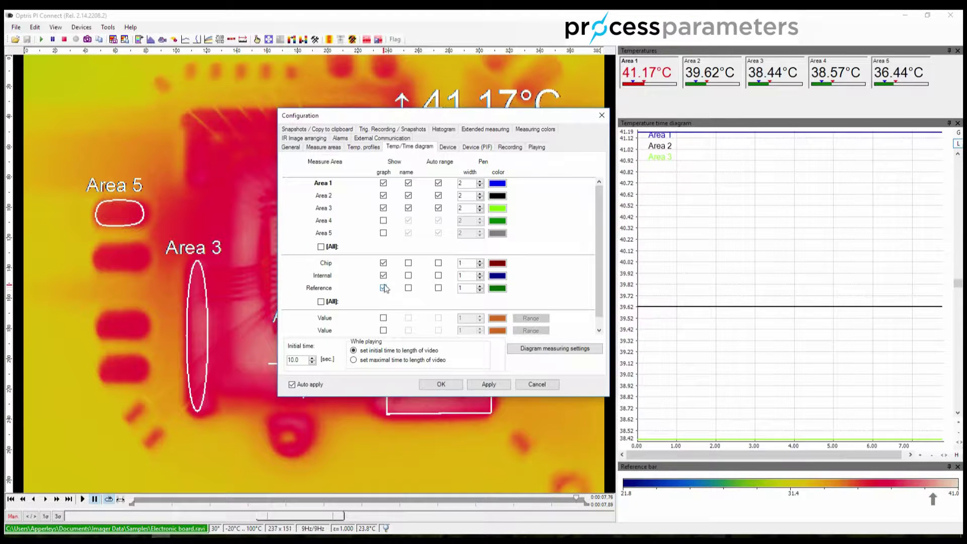
left_click(383, 288)
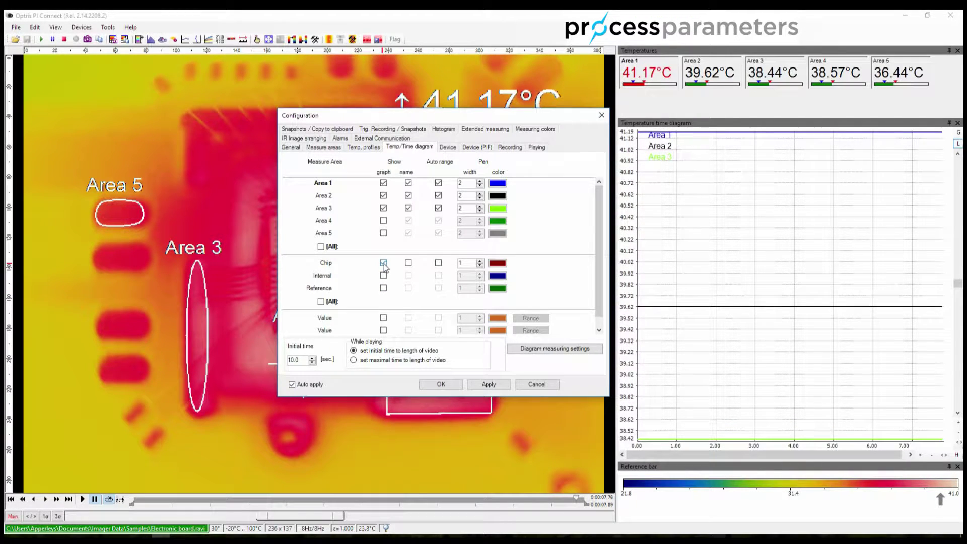
left_click(384, 263)
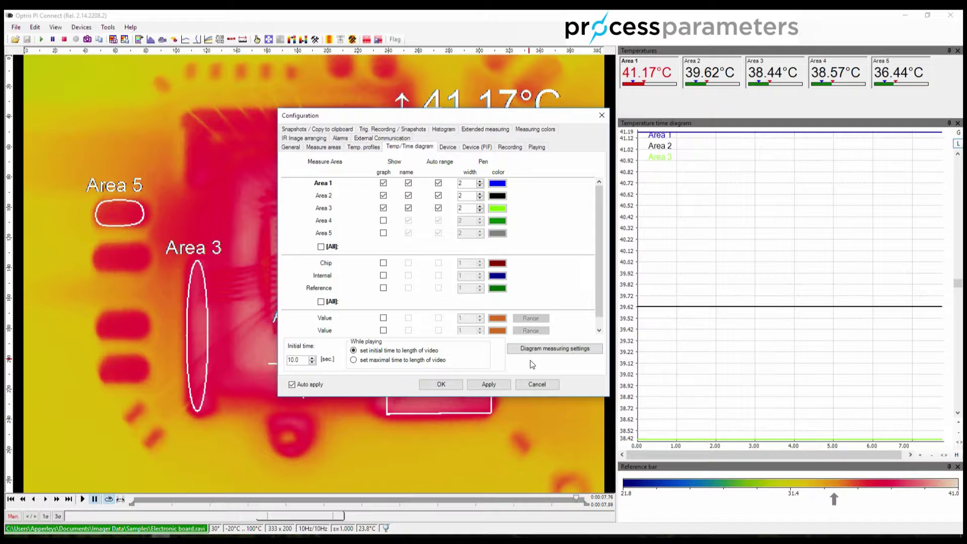
left_click(560, 350)
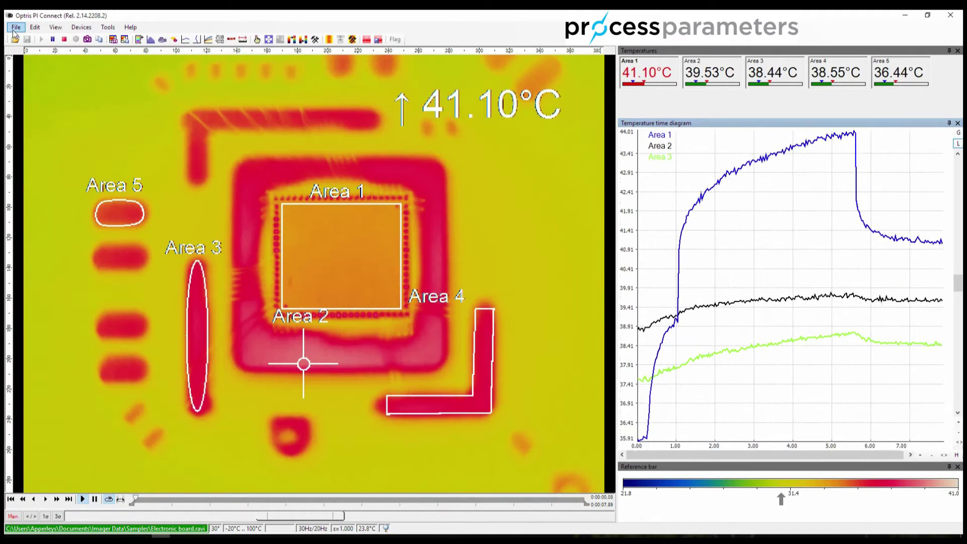
Open the File menu to save the diagram data.
left_click(14, 29)
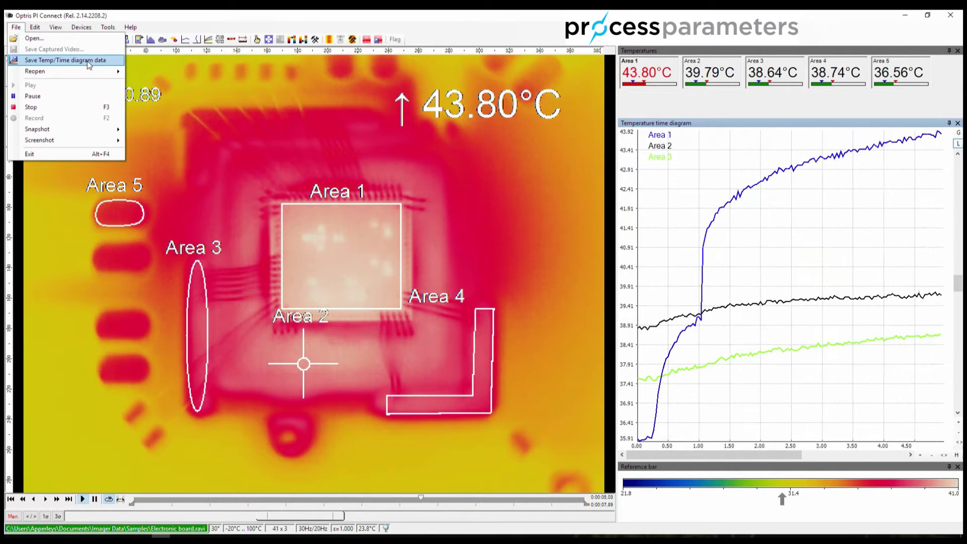
Choose Save Temp/Time diagram data to bring up the save window.
left_click(87, 61)
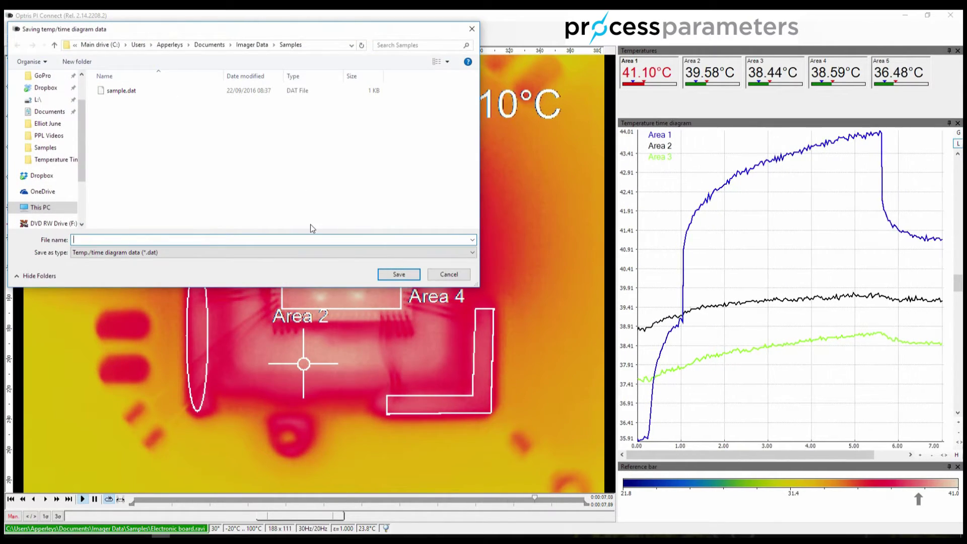